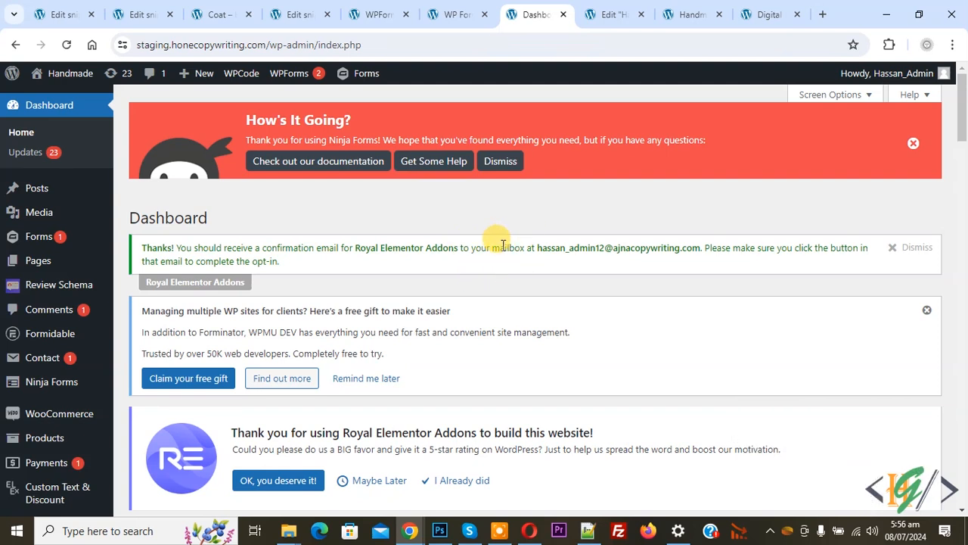
Search the Add New Plugin page for "JetWidgets for Elementor and WooCommerce".
scroll(432, 200, down, 5)
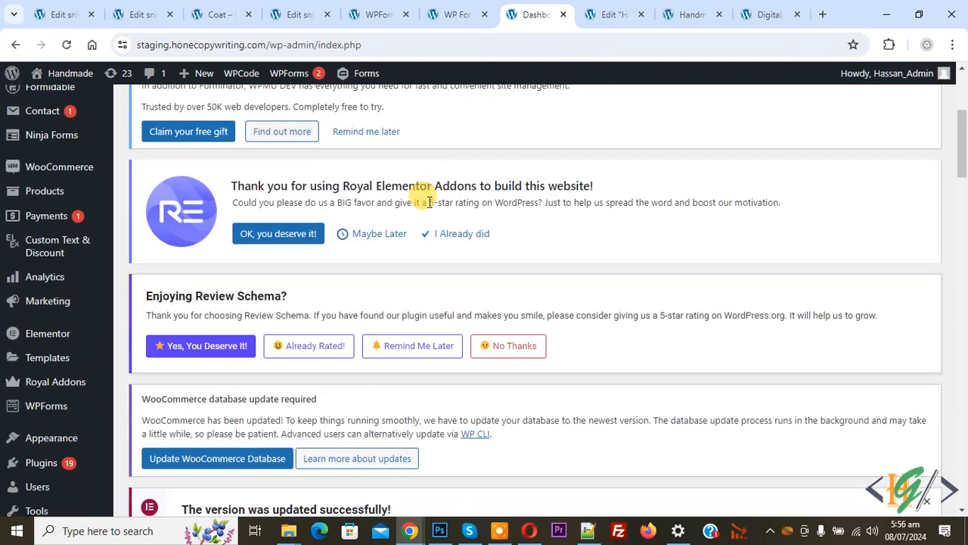
mouse_move(65, 359)
click(151, 377)
click(756, 189)
text(JetWidgets for Elementor and WooCommerce)
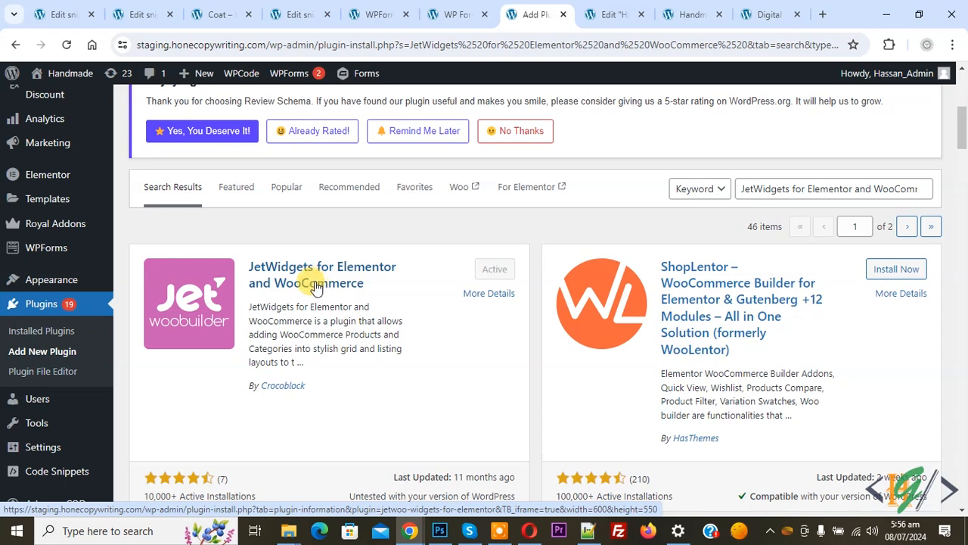
In the Elementor page editor, find the Woo Products Grid widget and place it directly above the cart table.
click(611, 13)
scroll(542, 265, up, 1)
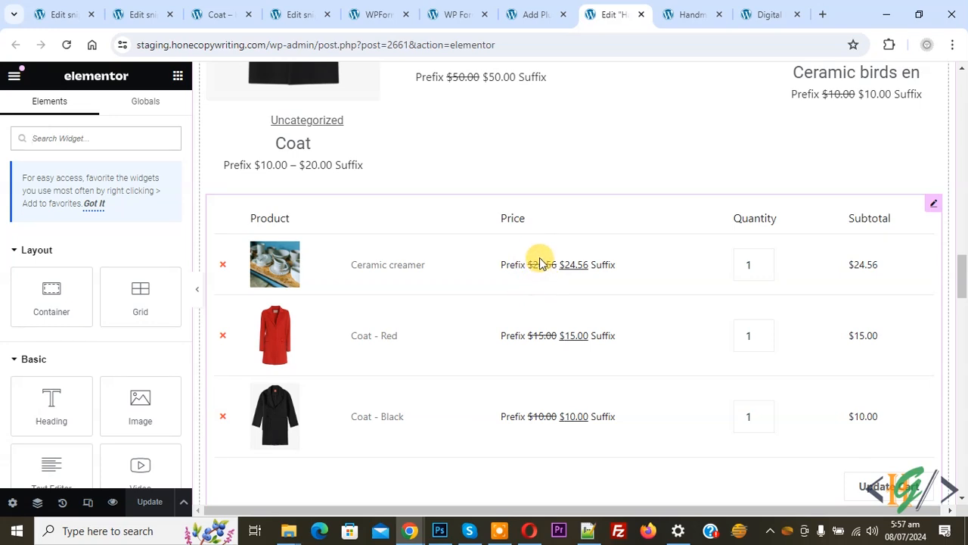
click(108, 136)
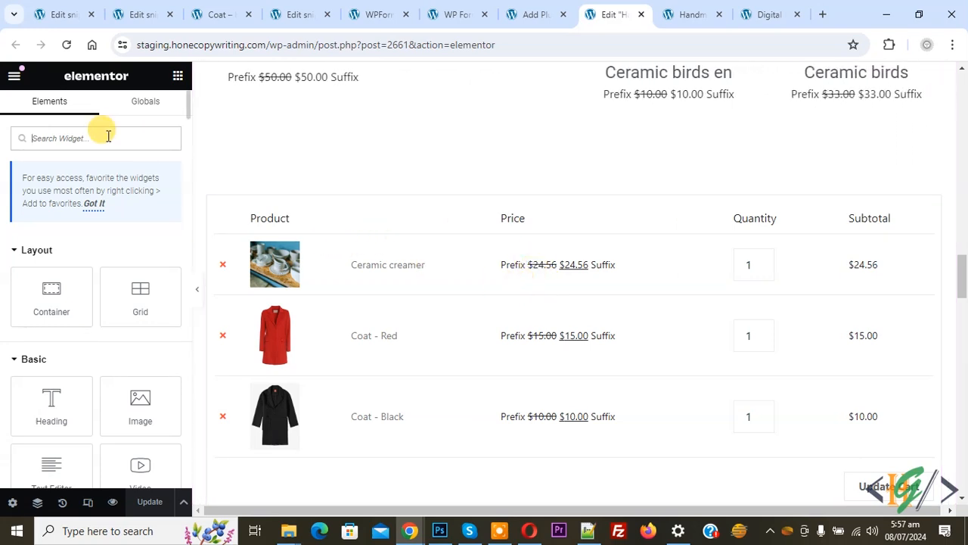
text(woo p)
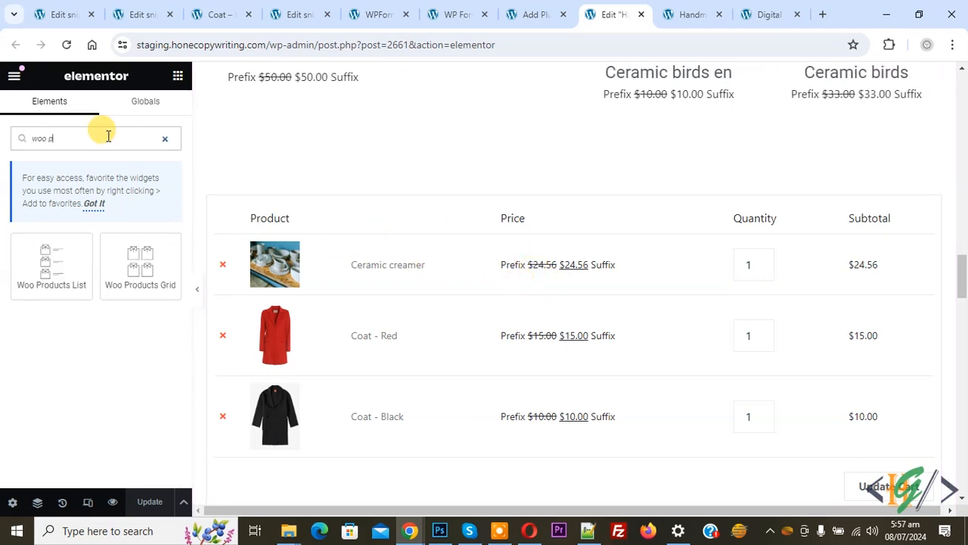
text(roduc)
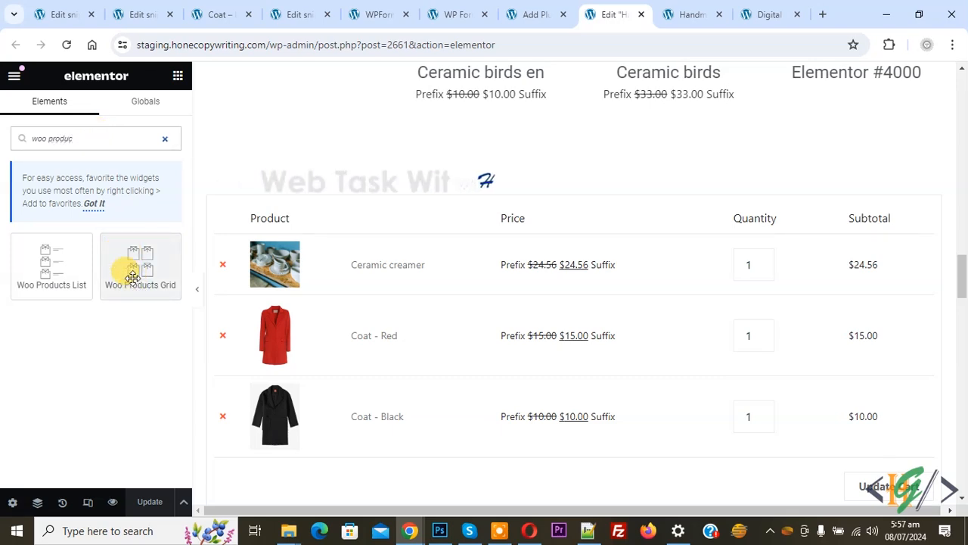
drag(129, 260, 502, 166)
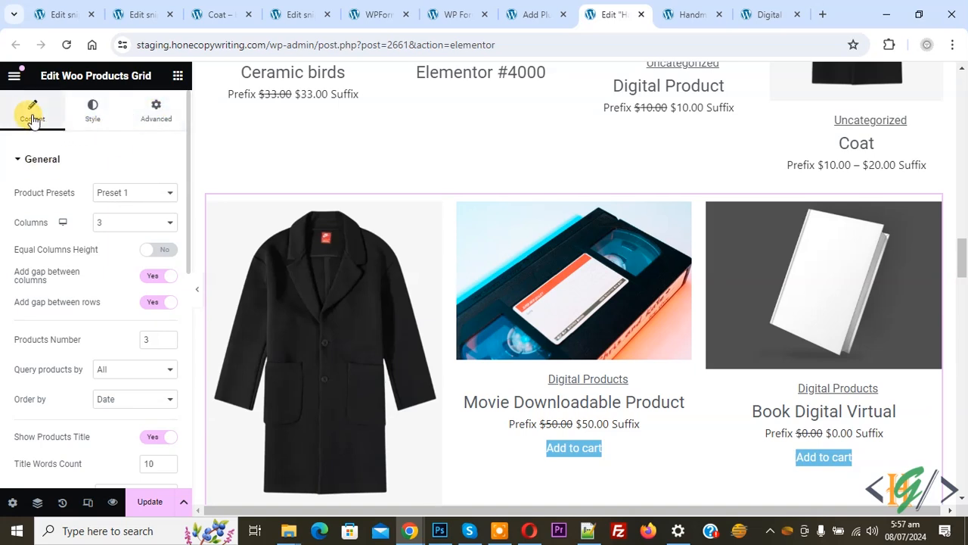
Try Preset 3 for the product grid, settle on Preset 2, and keep the columns at 3.
click(110, 192)
click(119, 226)
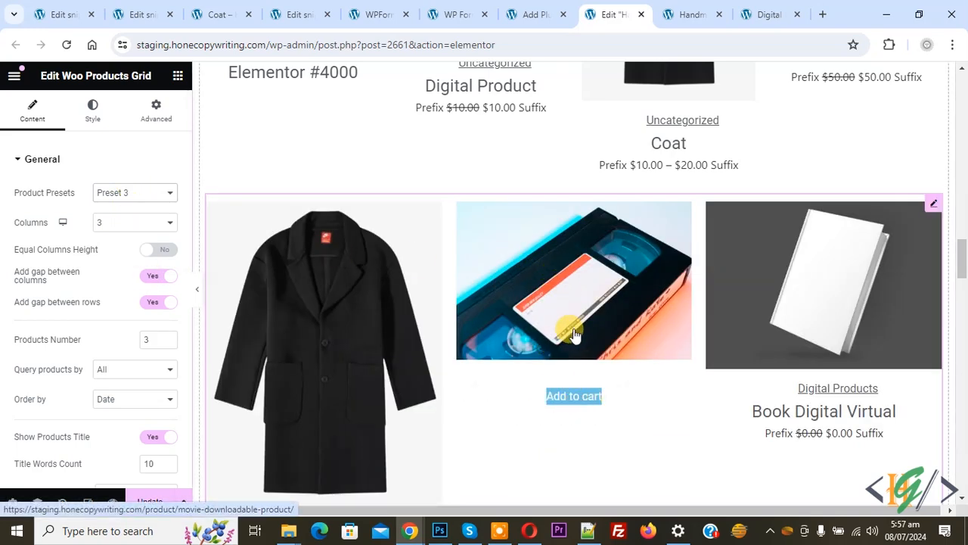
click(135, 194)
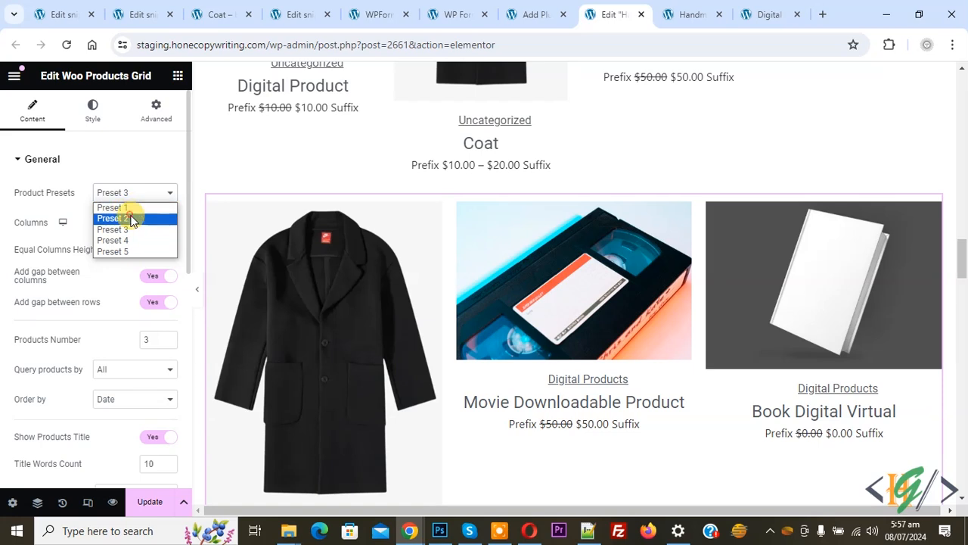
click(129, 218)
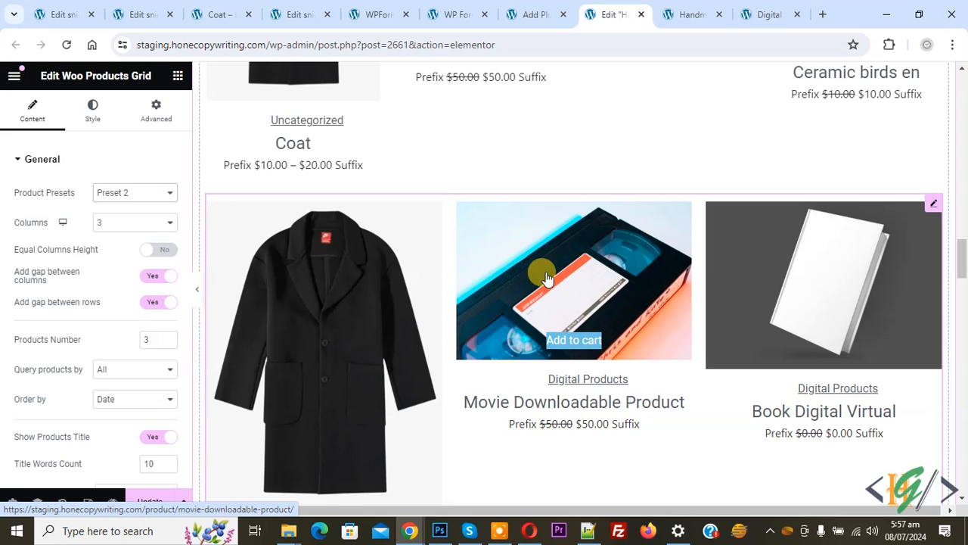
click(150, 227)
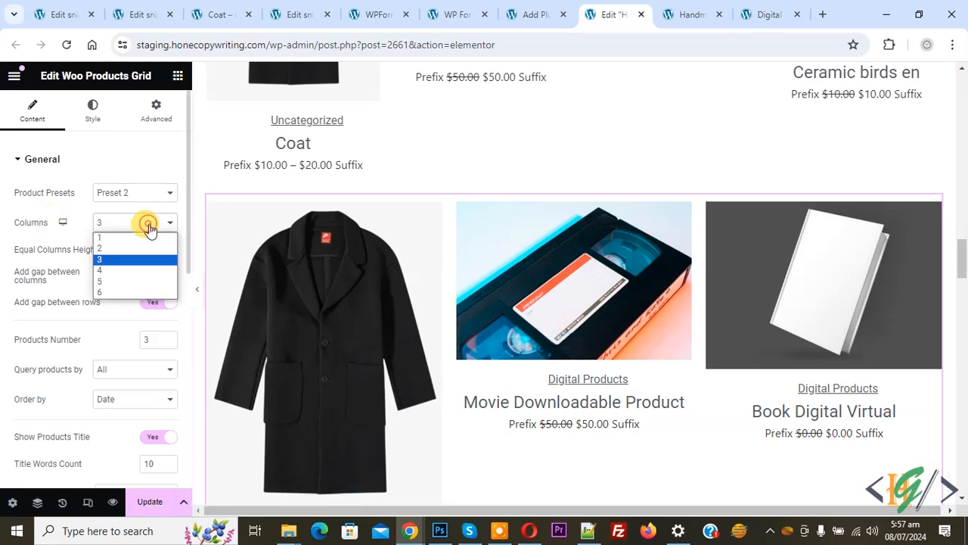
click(150, 227)
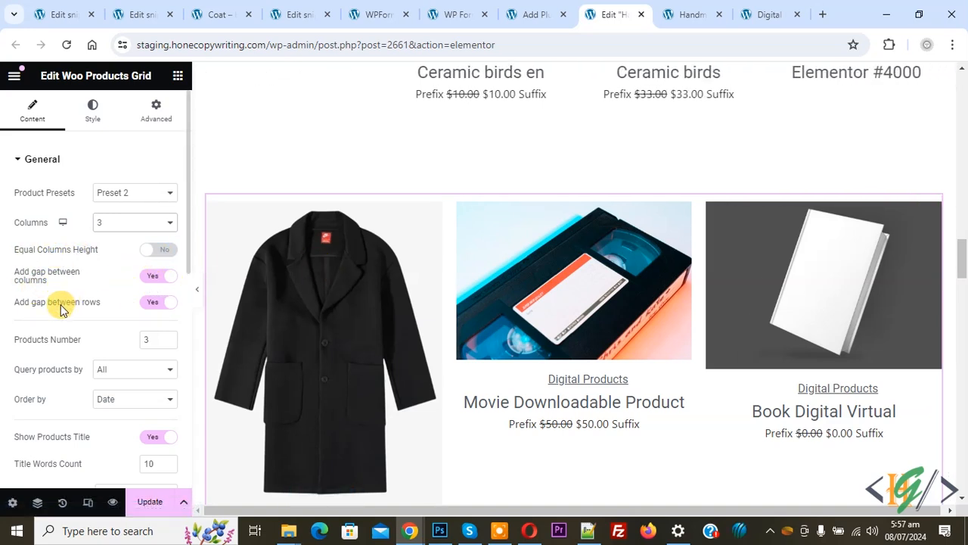
Set the grid's products number to 6 and check the added product row on the page.
scroll(104, 260, down, 2)
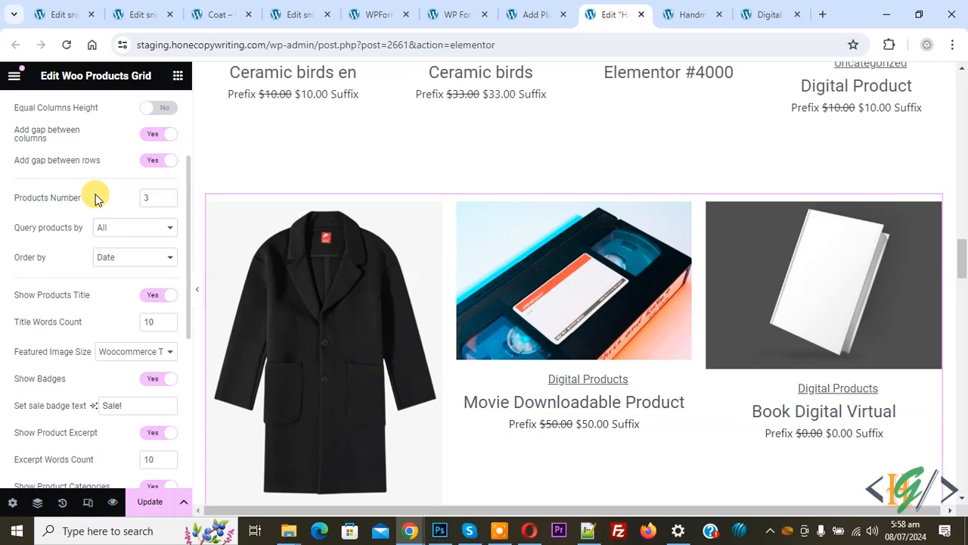
text(6)
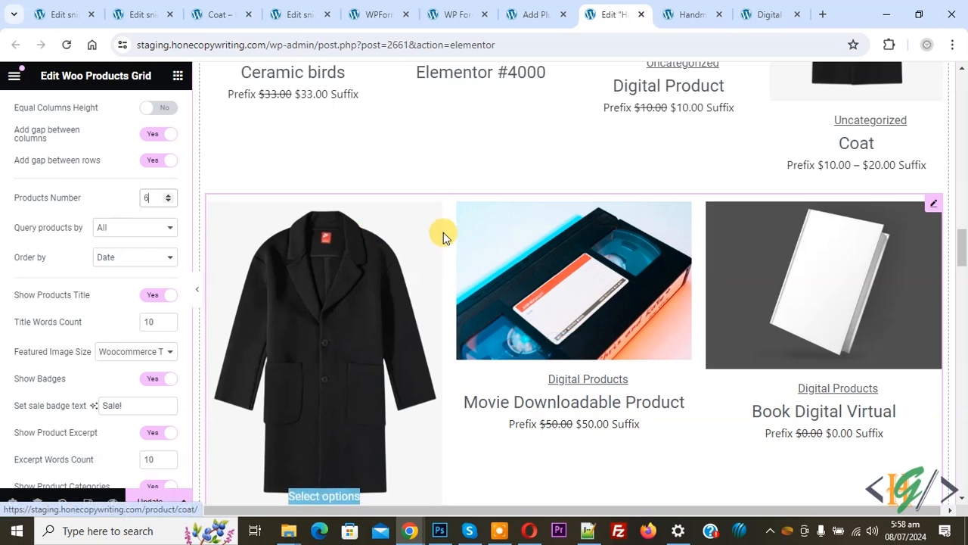
scroll(495, 238, down, 1)
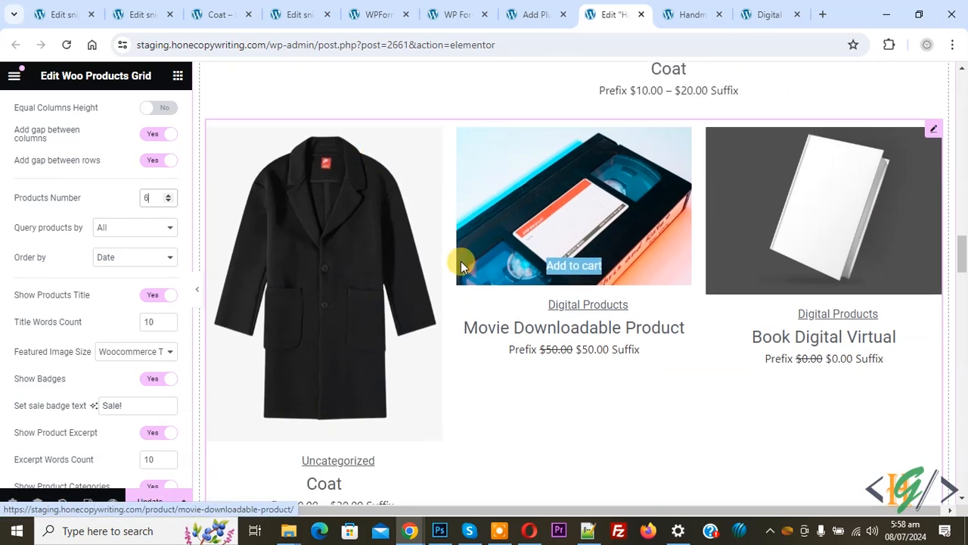
scroll(460, 260, down, 4)
scroll(499, 298, up, 3)
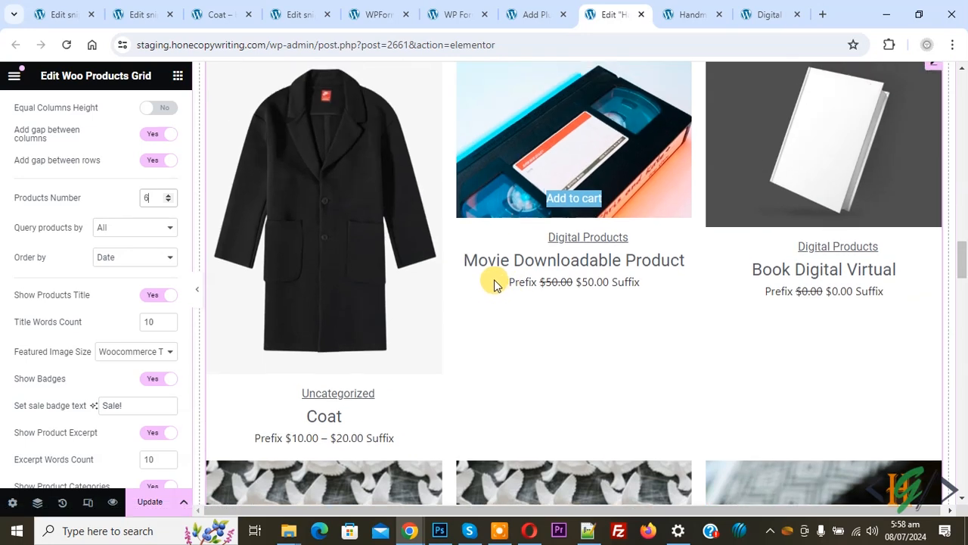
scroll(486, 287, up, 1)
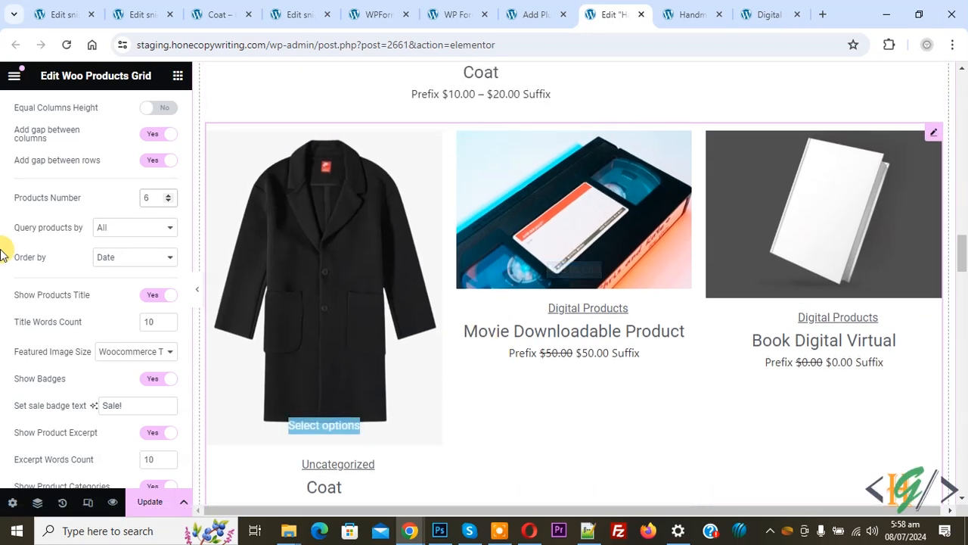
Set the product grid to query products by Sale and look over the listed items.
click(136, 230)
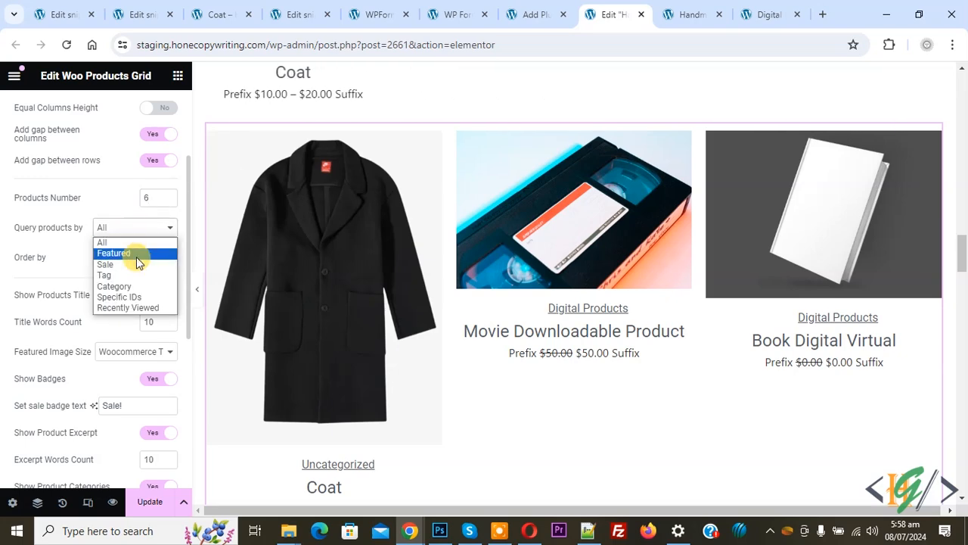
click(136, 264)
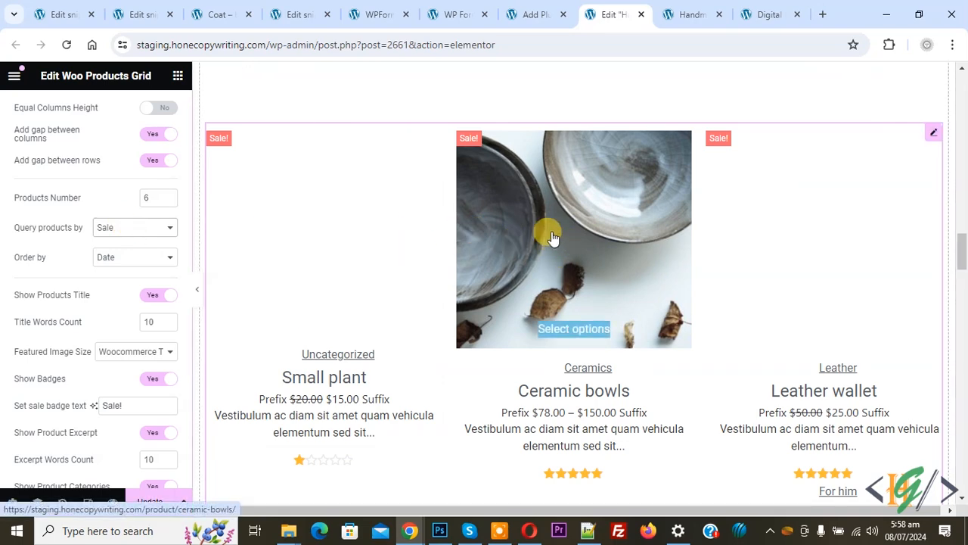
scroll(551, 238, down, 3)
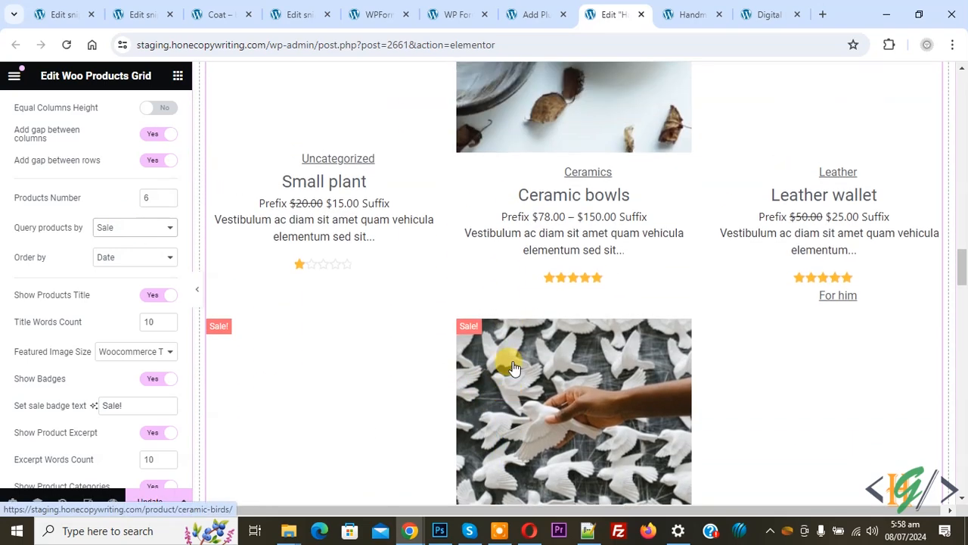
scroll(505, 341, up, 2)
Check the product ordering options, keeping Date, and try a title words count of 1 before restoring it to 10.
click(114, 258)
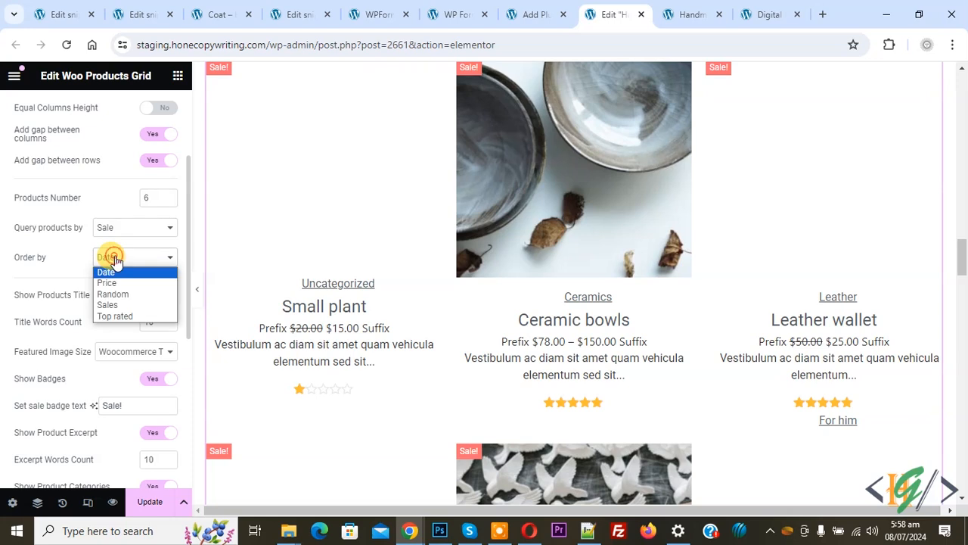
click(107, 260)
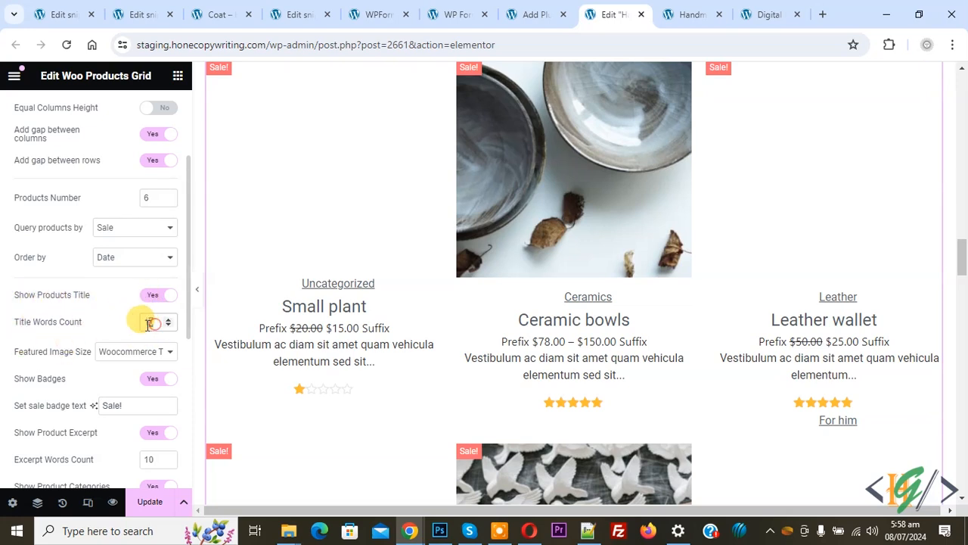
text(1)
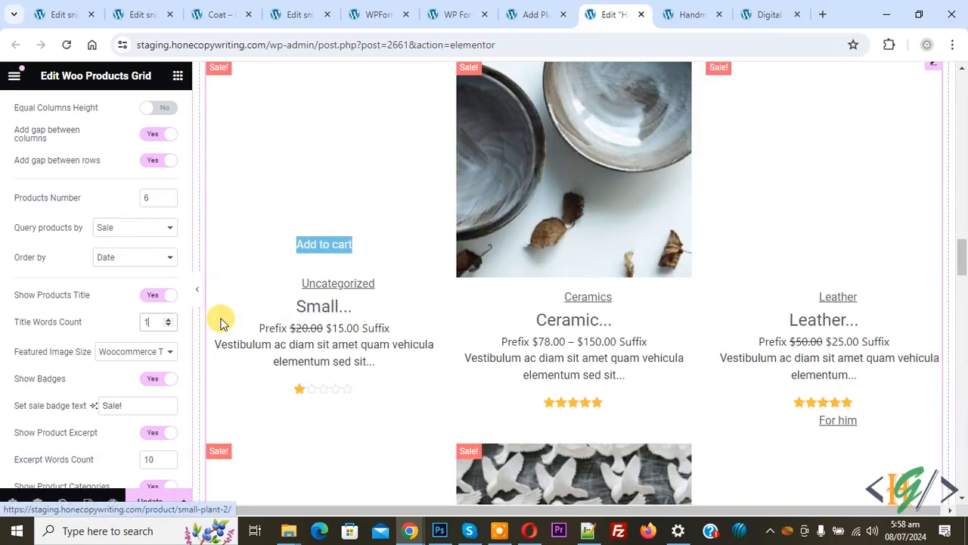
text(0)
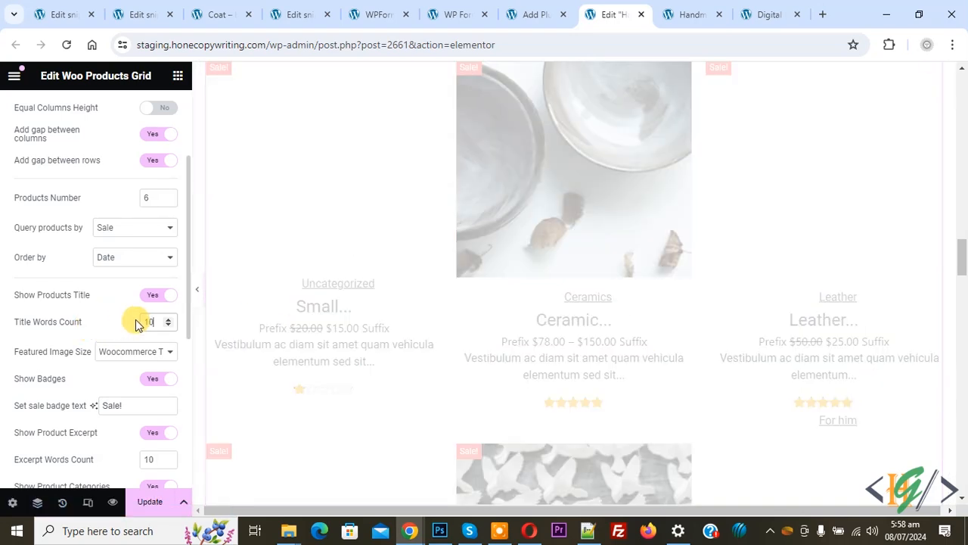
Enable the carousel for the product grid in its Carousel settings.
scroll(83, 316, down, 1)
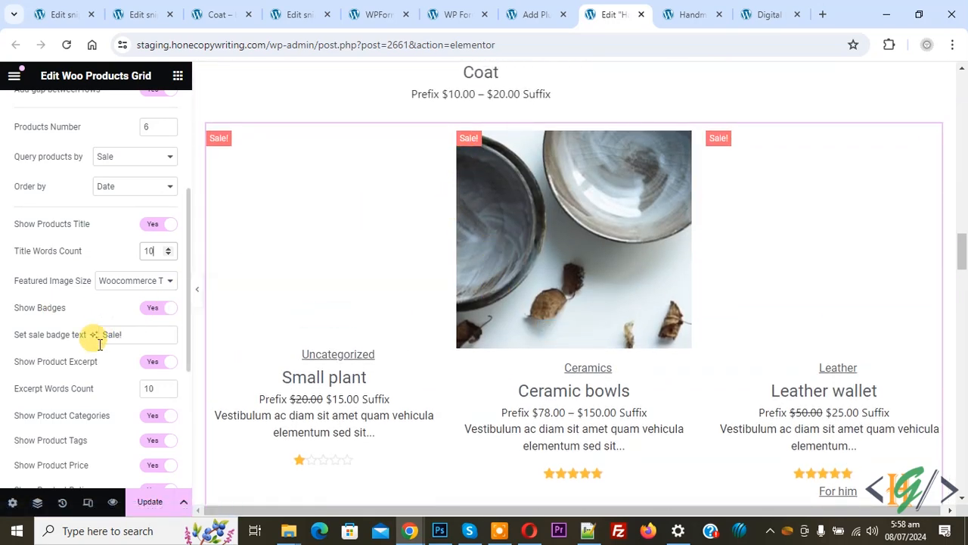
scroll(75, 321, down, 1)
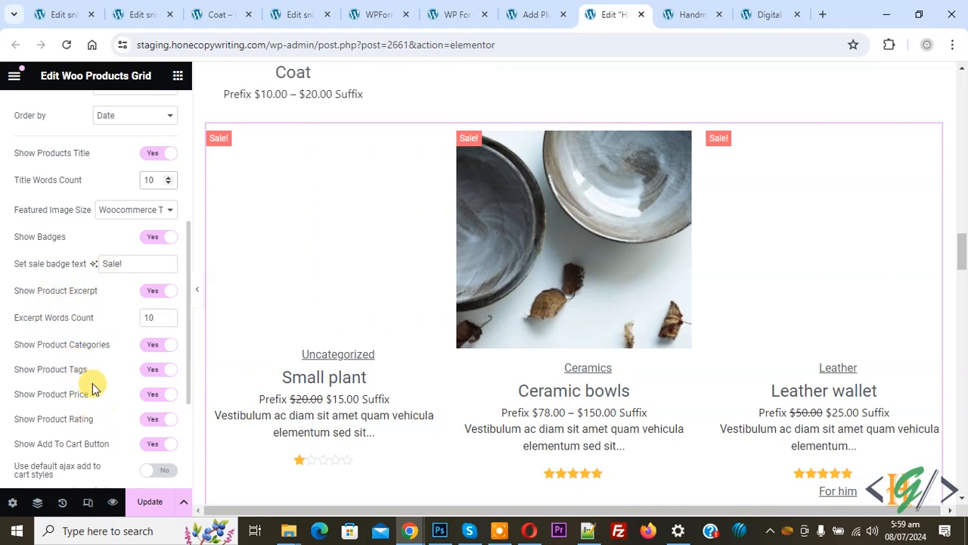
scroll(88, 317, down, 3)
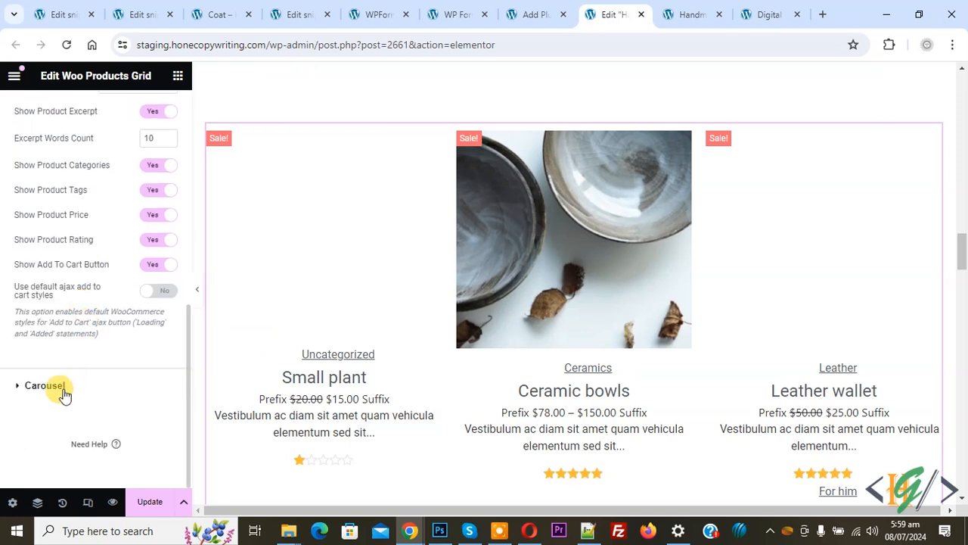
click(45, 386)
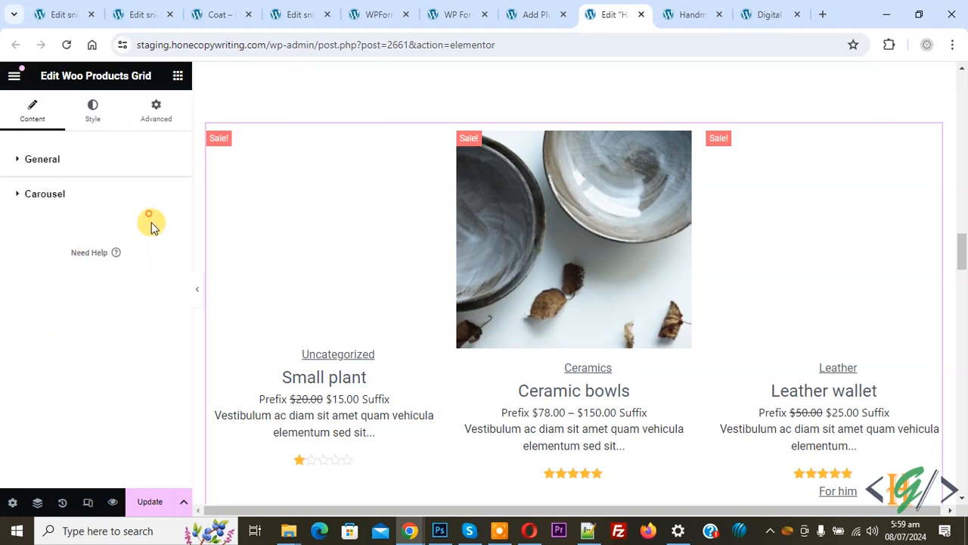
click(157, 225)
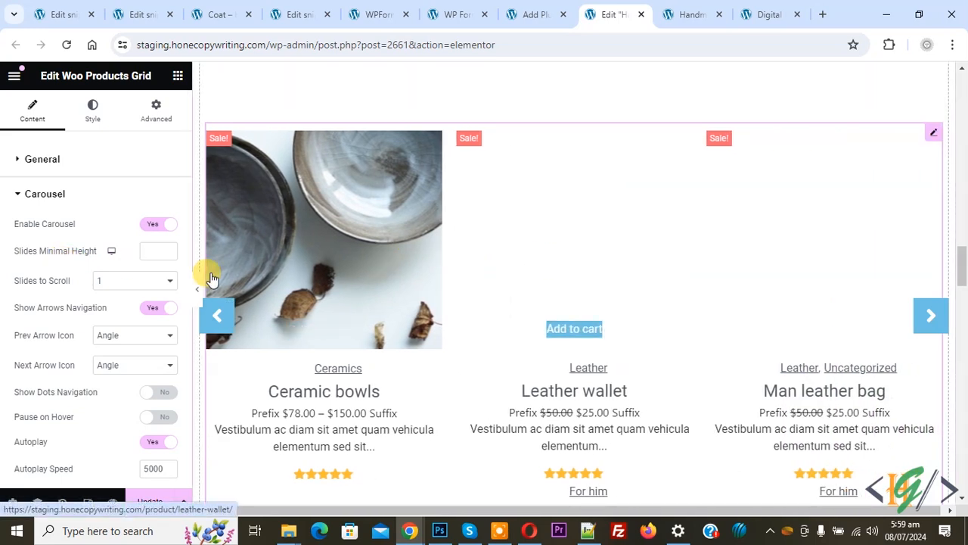
Examine the carousel's options for slides to scroll, previous arrow icon and next arrow icon.
click(138, 281)
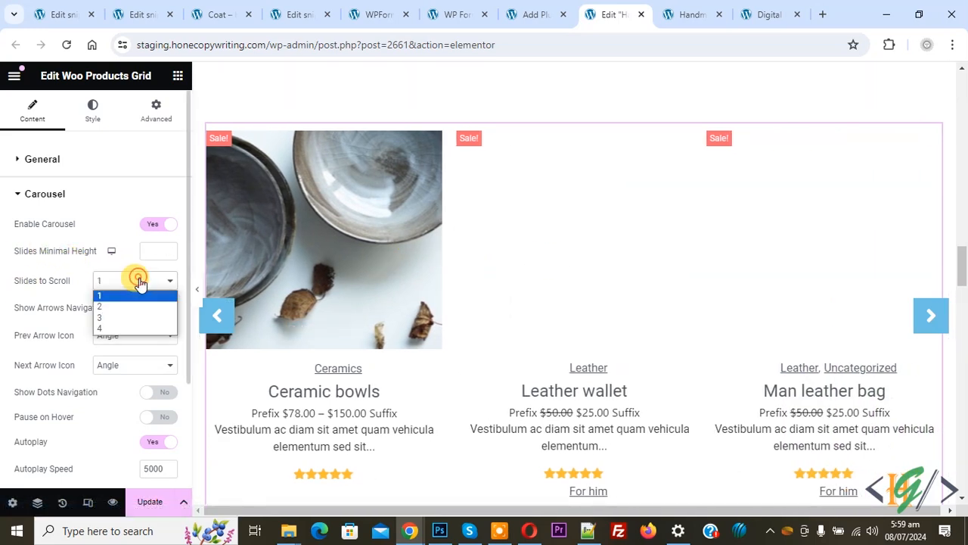
click(140, 281)
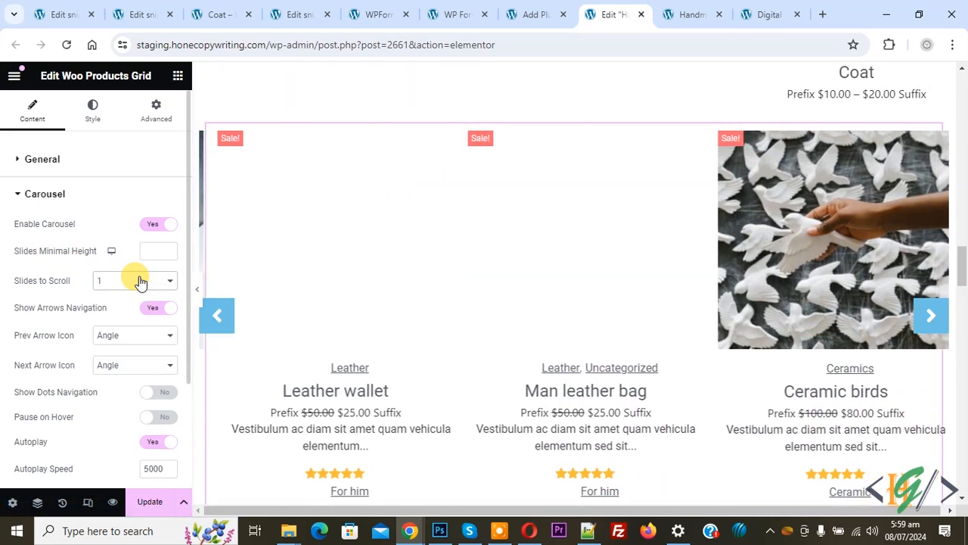
click(141, 335)
click(121, 347)
click(122, 336)
click(124, 336)
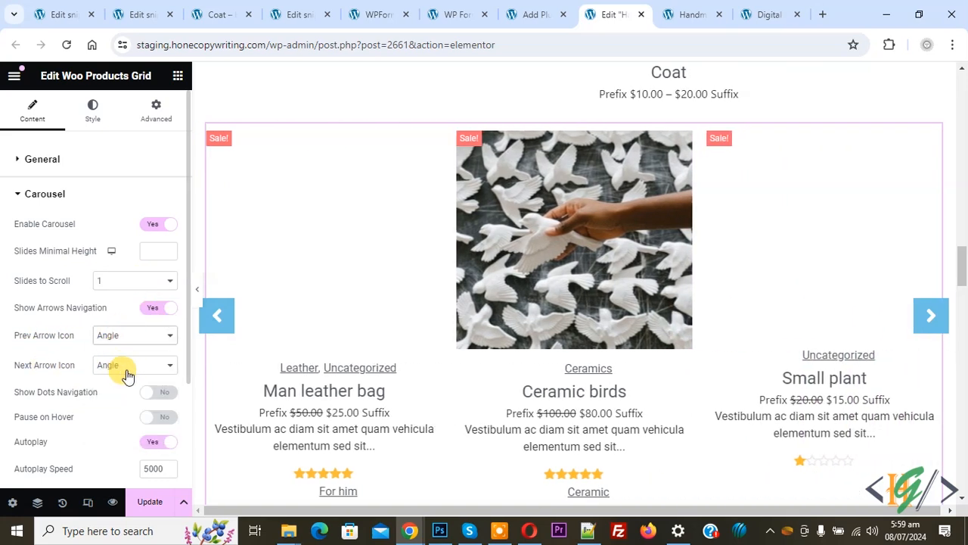
click(127, 368)
click(56, 352)
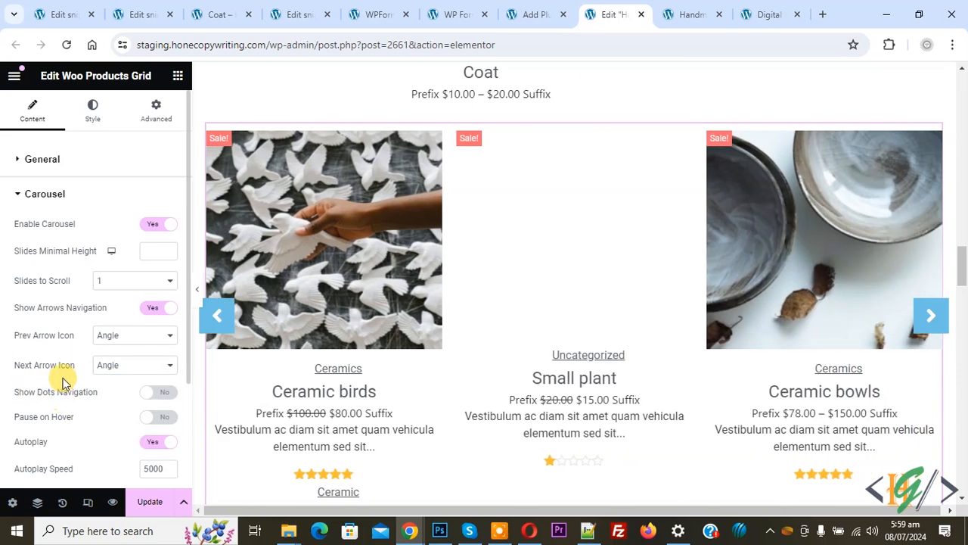
Turn on Pause on Hover for the carousel and set the autoplay speed to 3000.
scroll(64, 383, down, 1)
click(168, 348)
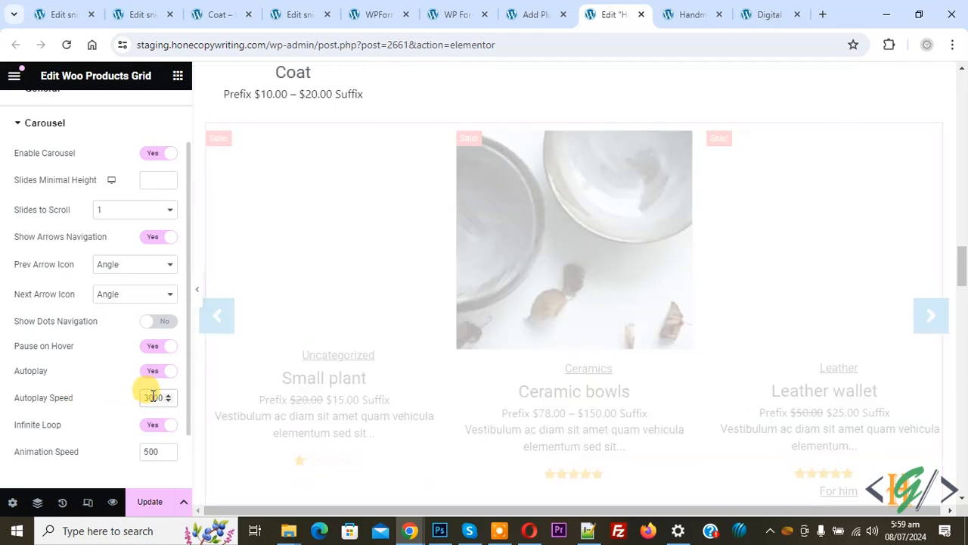
click(161, 429)
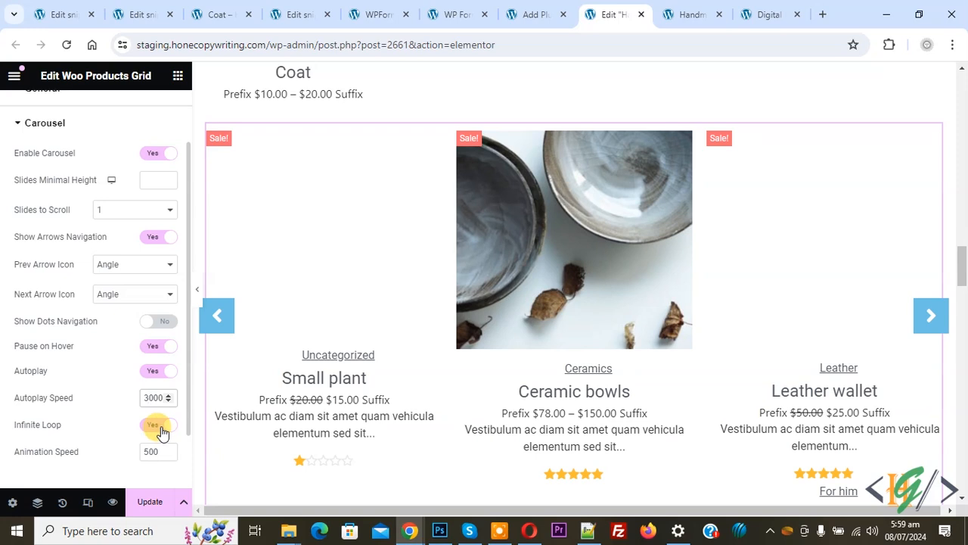
Style the product grid's add-to-cart button with a black background color and 10 px padding on all sides.
scroll(93, 404, up, 1)
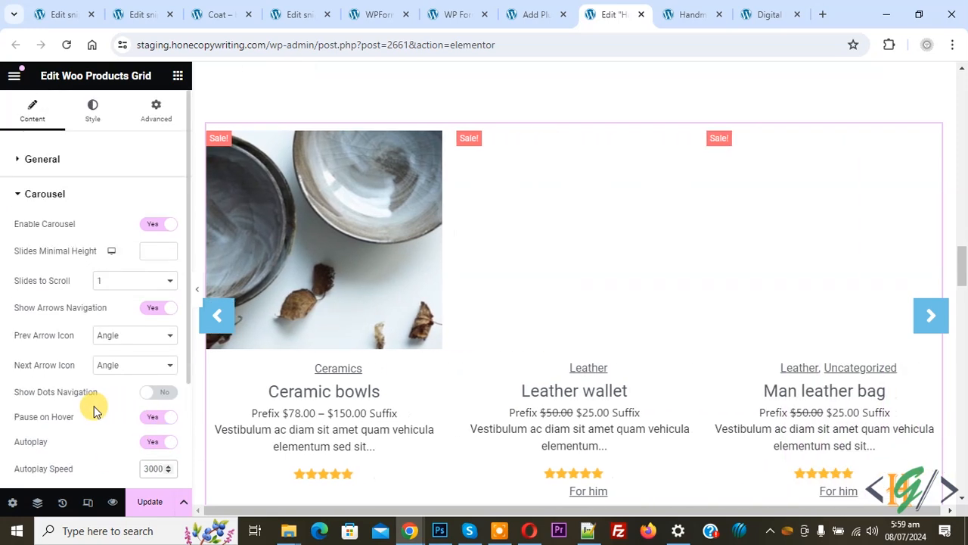
click(92, 115)
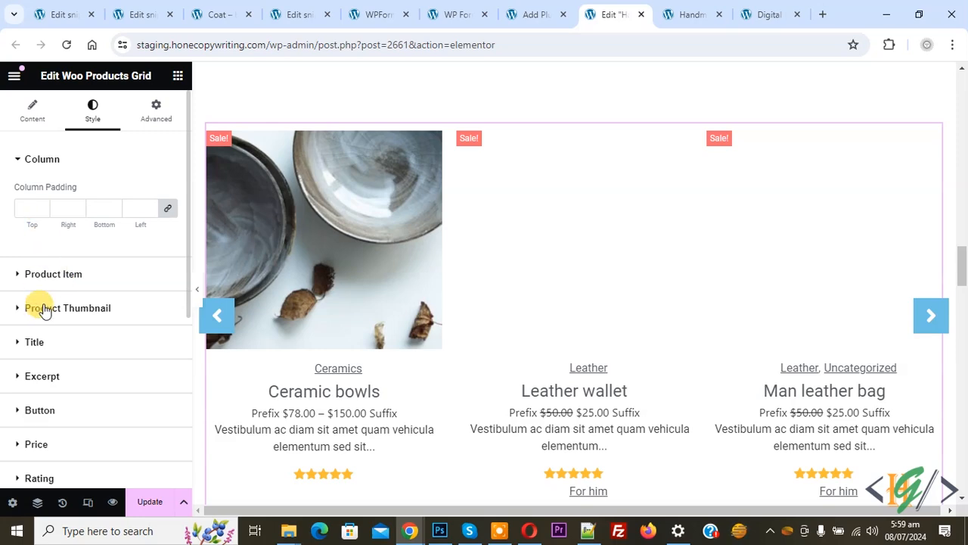
click(58, 415)
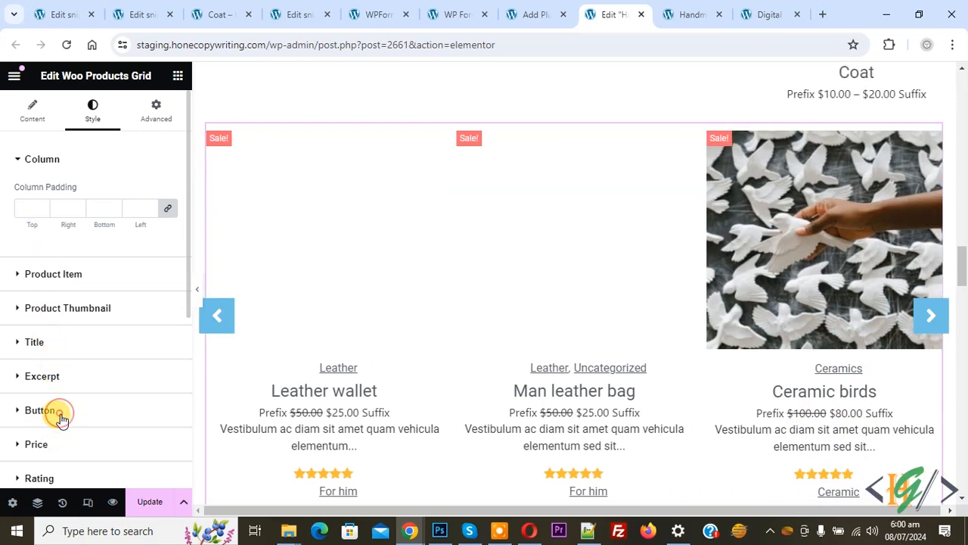
mouse_move(546, 274)
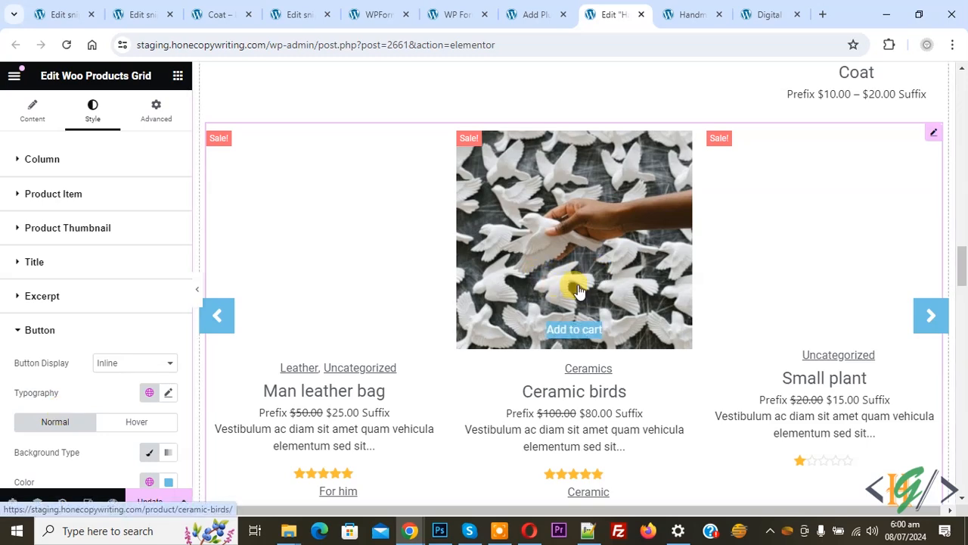
scroll(15, 282, down, 3)
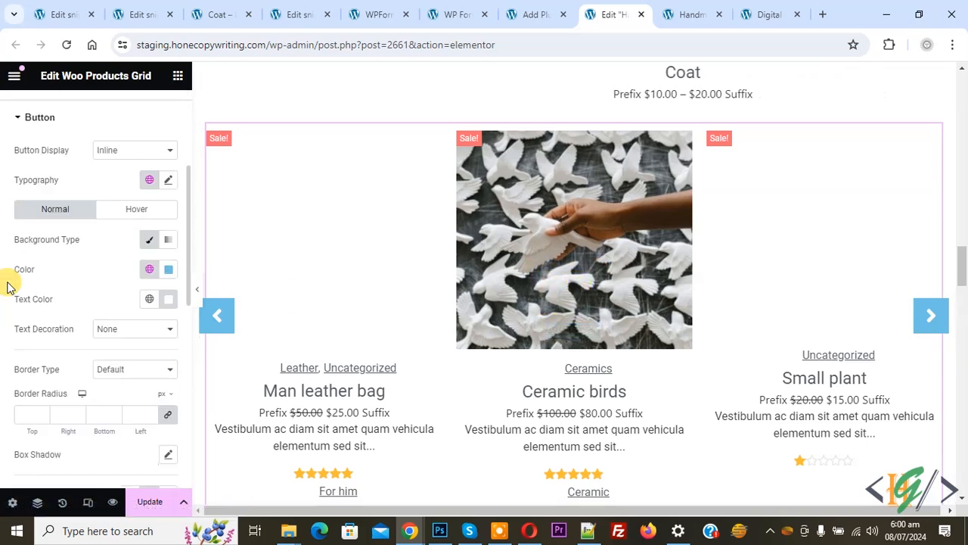
click(168, 269)
click(88, 431)
click(79, 261)
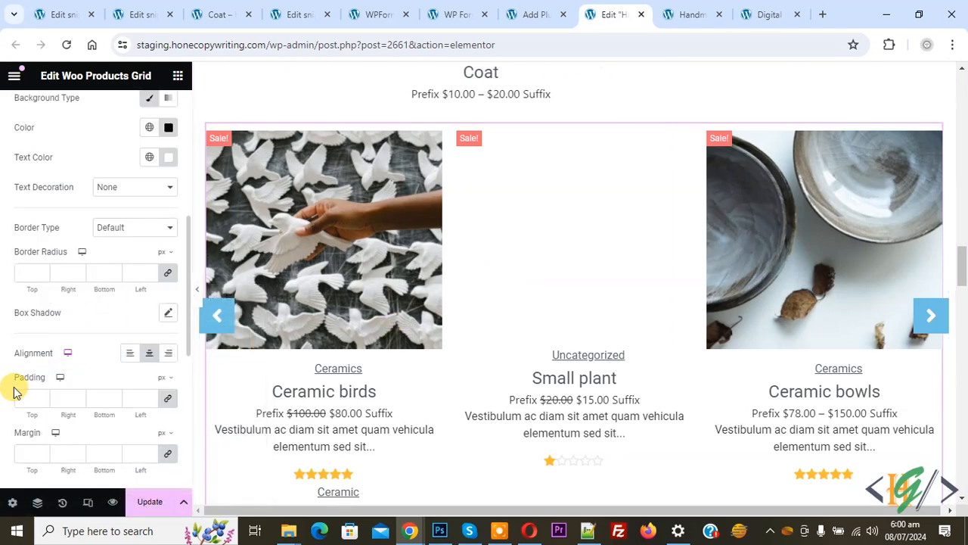
text(0)
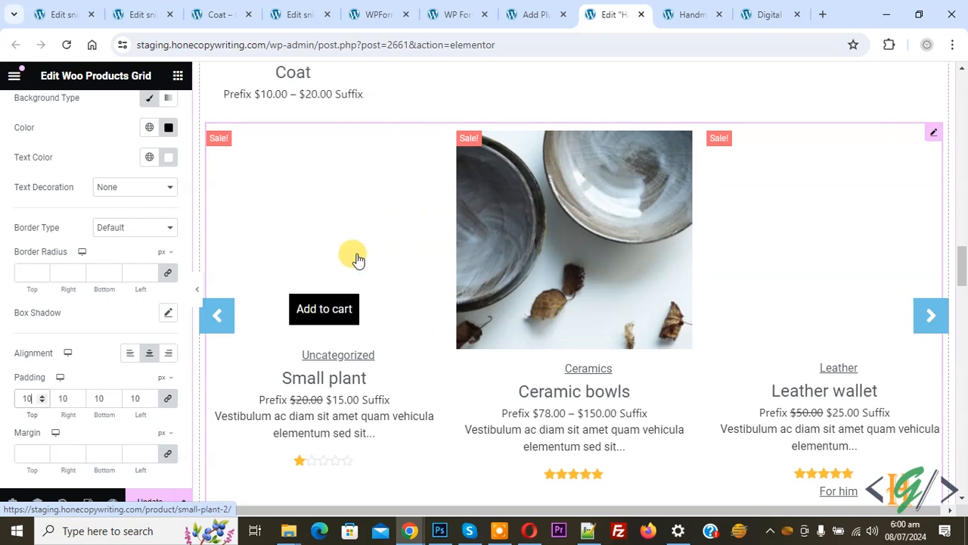
Examine the Price and Product Item style options of the product grid.
scroll(38, 309, up, 1)
scroll(39, 309, down, 4)
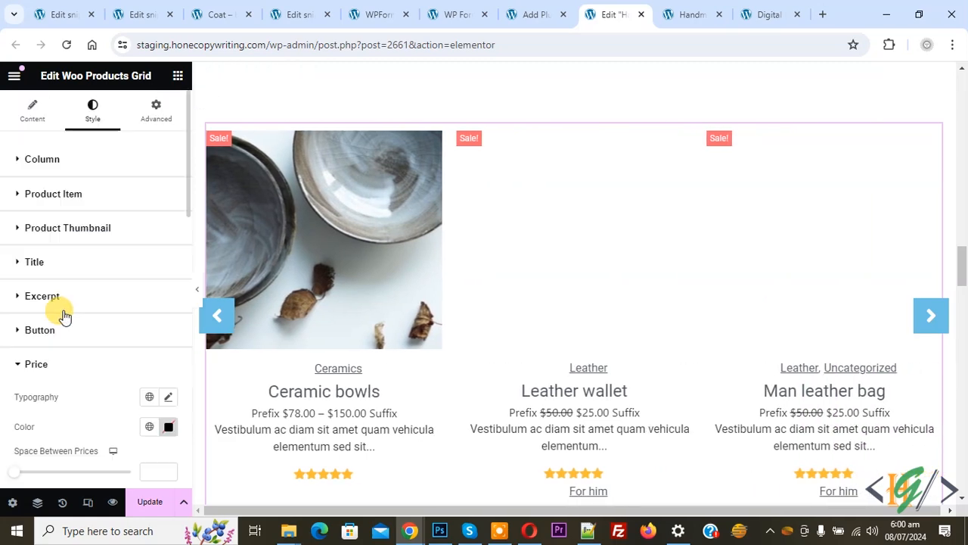
click(65, 316)
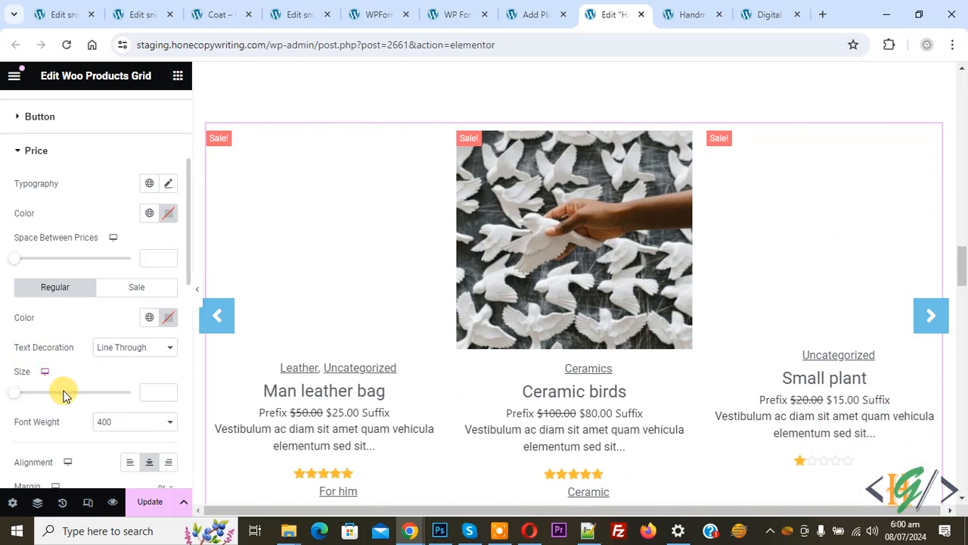
scroll(62, 357, up, 3)
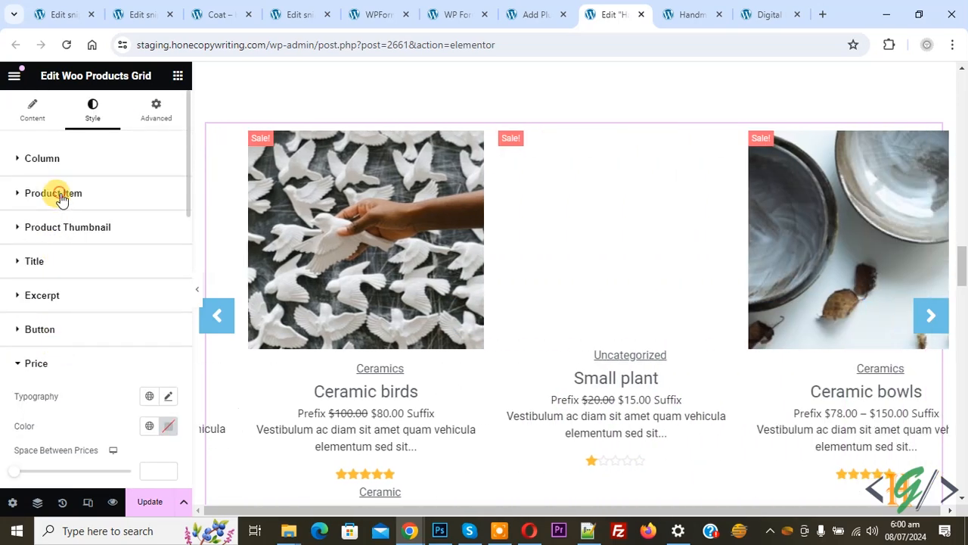
click(61, 194)
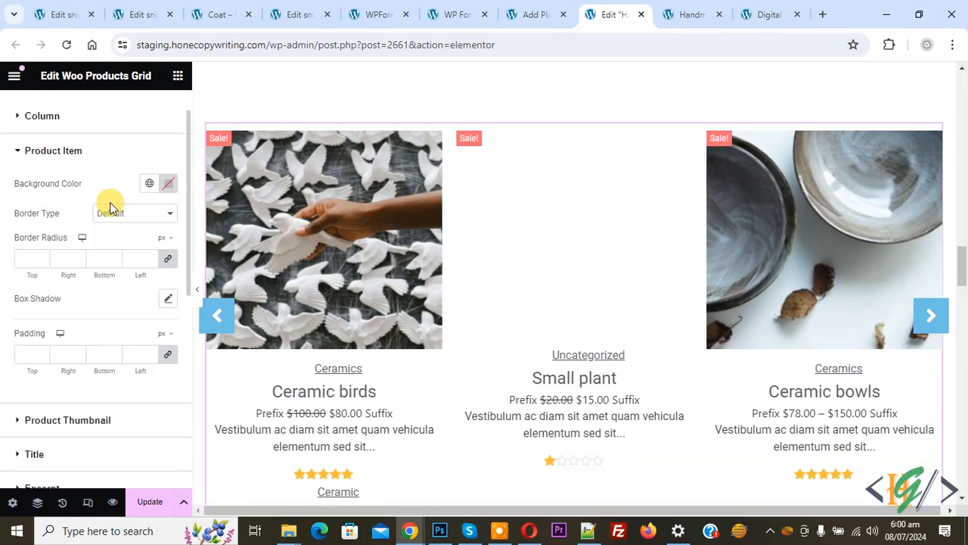
scroll(76, 313, down, 3)
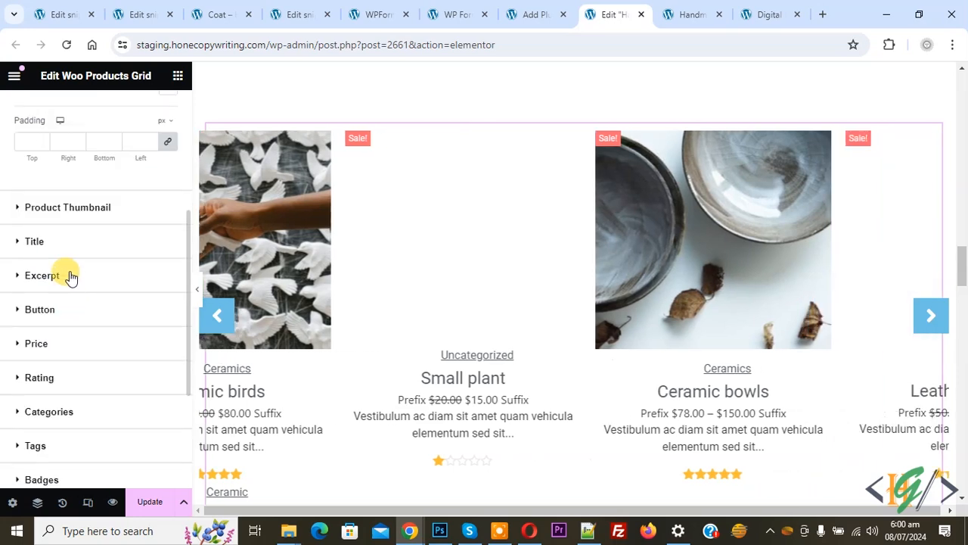
Set the product title's normal color to blue #247FEC and update the page.
click(67, 244)
click(169, 272)
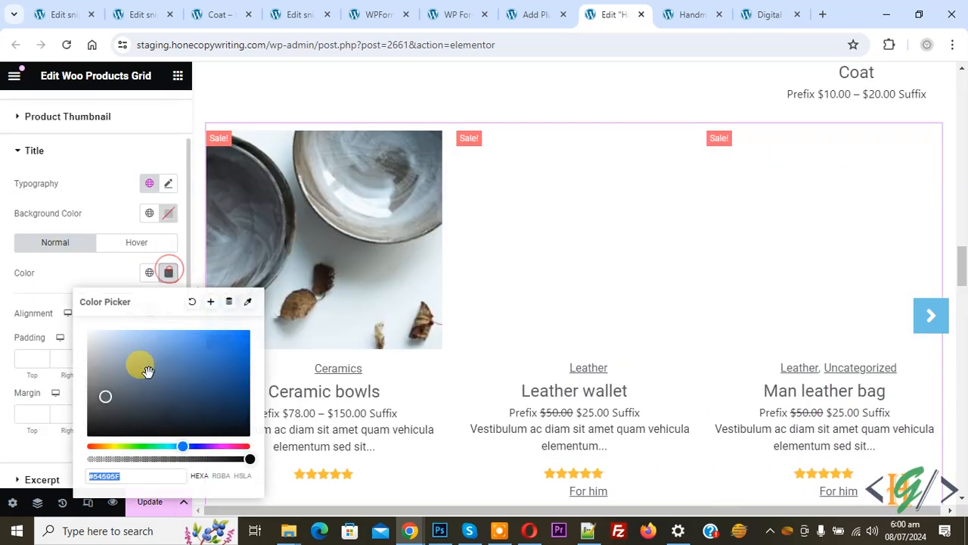
drag(102, 334, 224, 337)
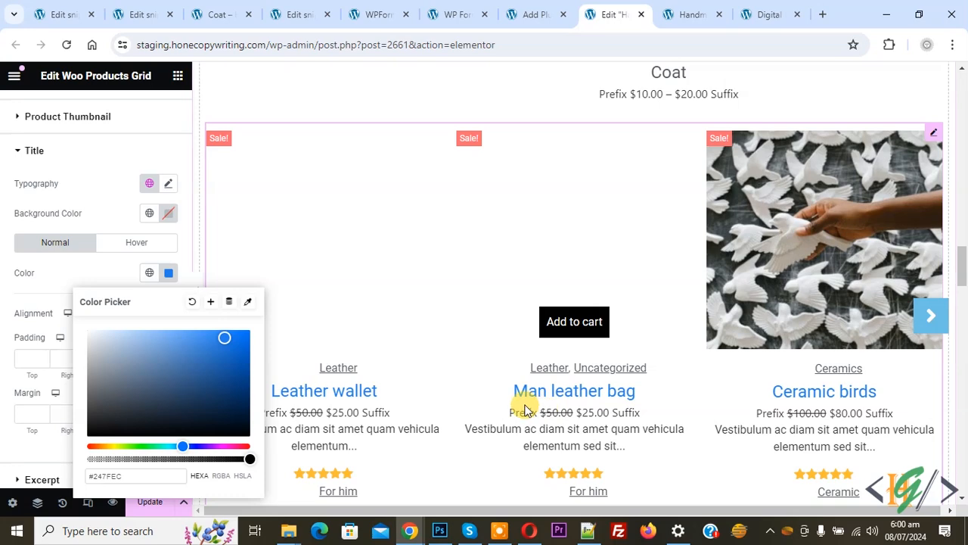
click(89, 276)
scroll(7, 259, down, 5)
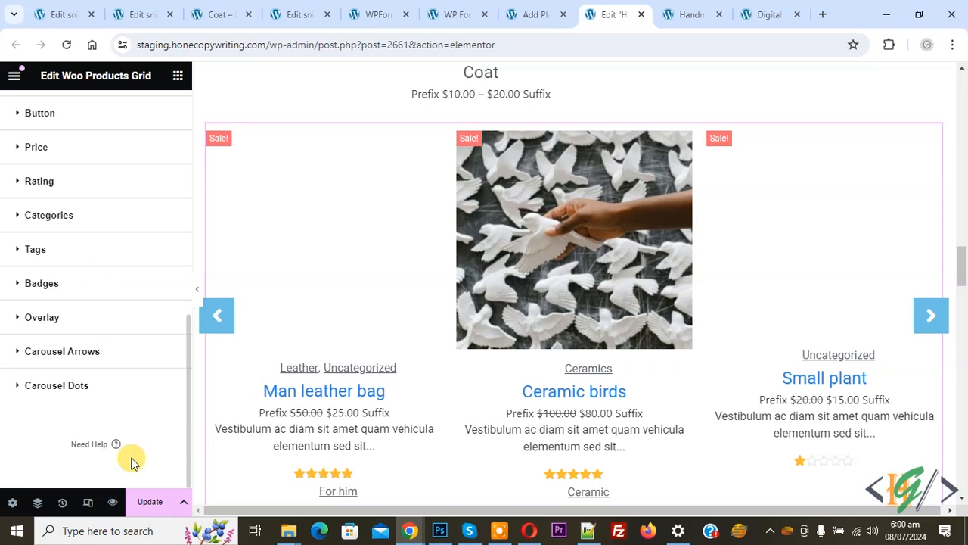
click(144, 499)
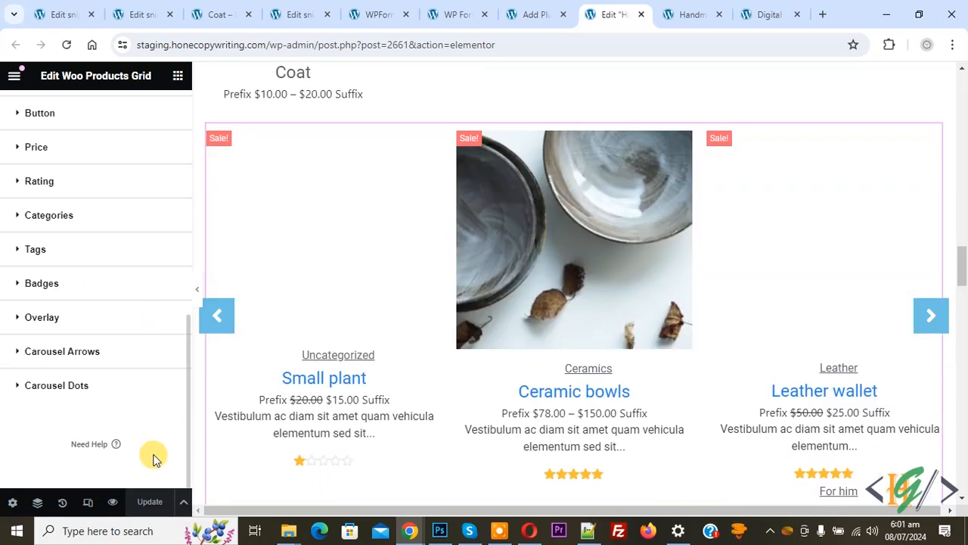
Reload the live Handmade page and advance its product carousel by two slides to check the styling.
click(673, 14)
click(66, 45)
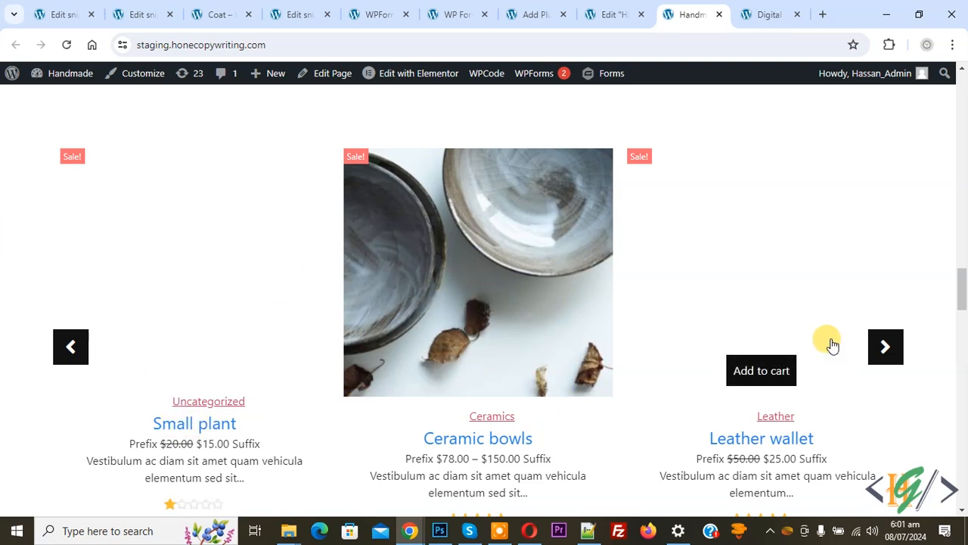
click(882, 348)
click(883, 350)
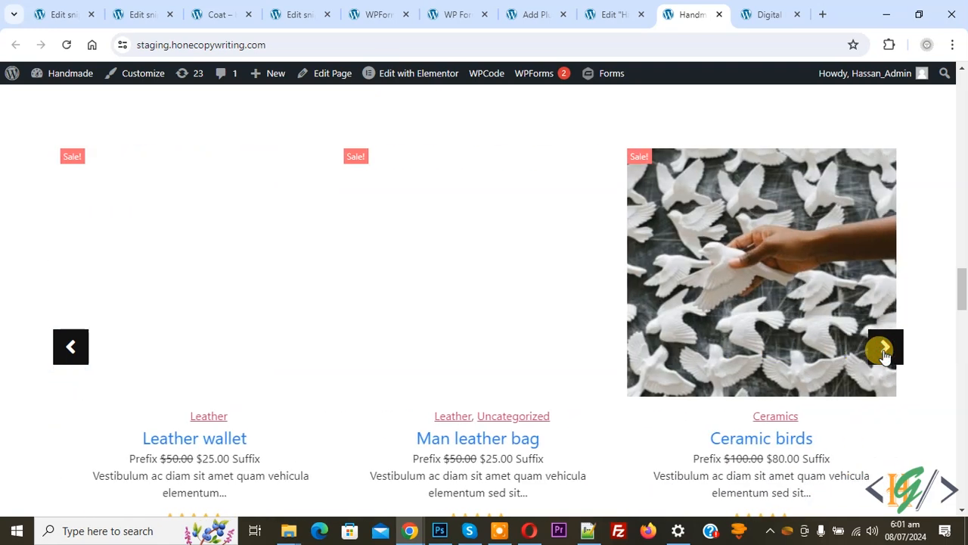